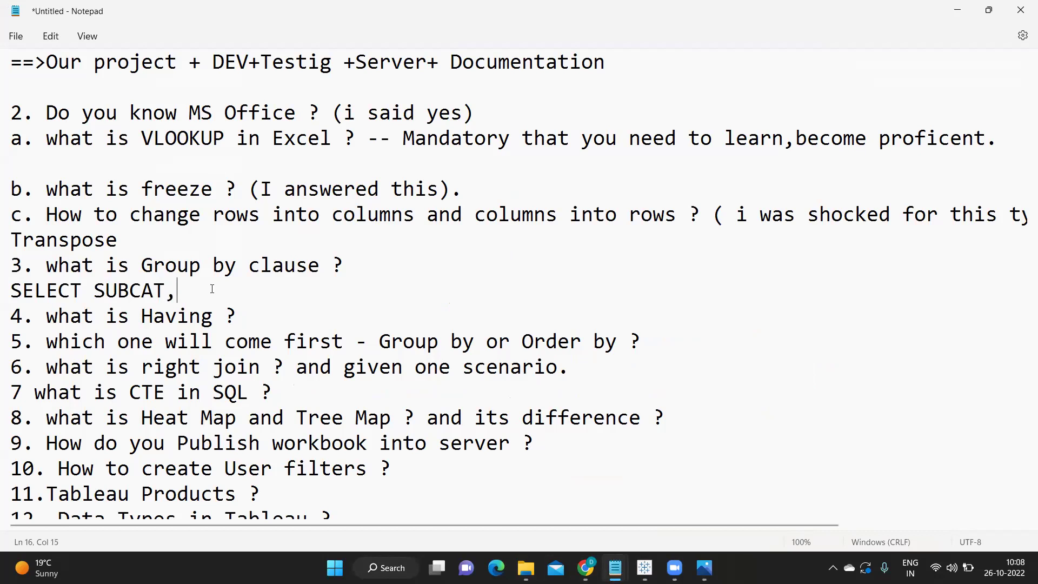
Step: Fix the typos and finish the query with SUM(SALES) FROM SAMPLE_SUPERSTORE GROUPBY SUBCAT;
{"action": "key", "text": "BackSpace"}
{"action": "key", "text": "BackSpace"}
{"action": "key", "text": "BackSpace"}
{"action": "key", "text": "BackSpace"}
{"action": "type", "text": "sum"}
{"action": "key", "text": "BackSpace"}
{"action": "key", "text": "BackSpace"}
{"action": "key", "text": "BackSpace"}
{"action": "type", "text": "SUM(SALES"}
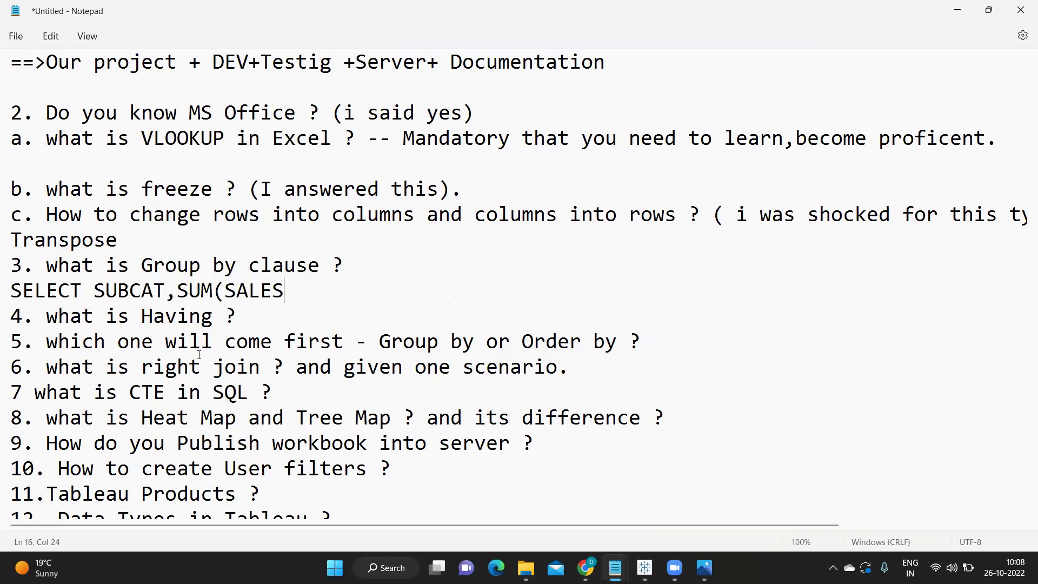
{"action": "type", "text": ") FROM "}
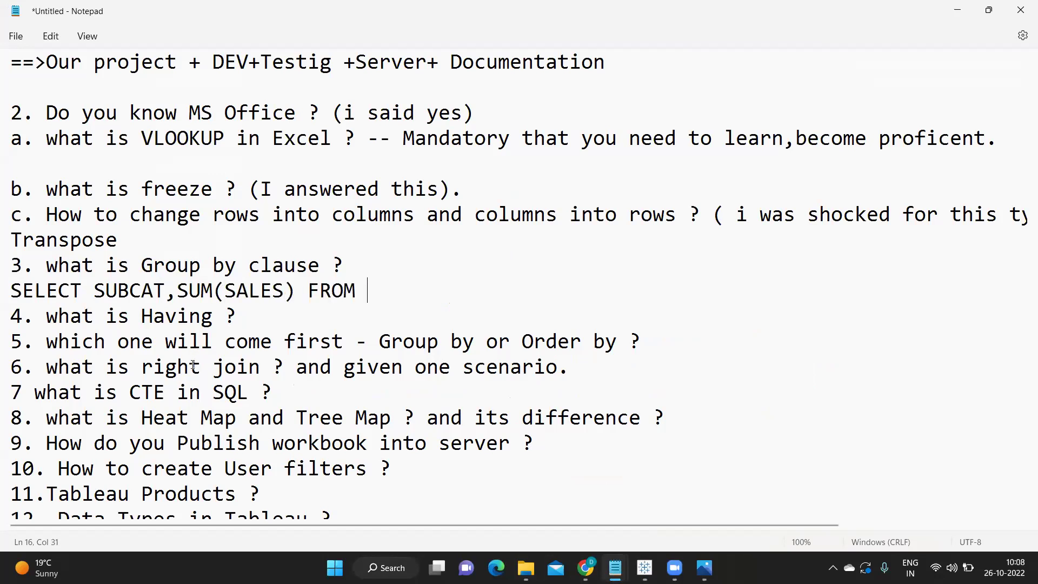
{"action": "type", "text": "SAMPLE_SU"}
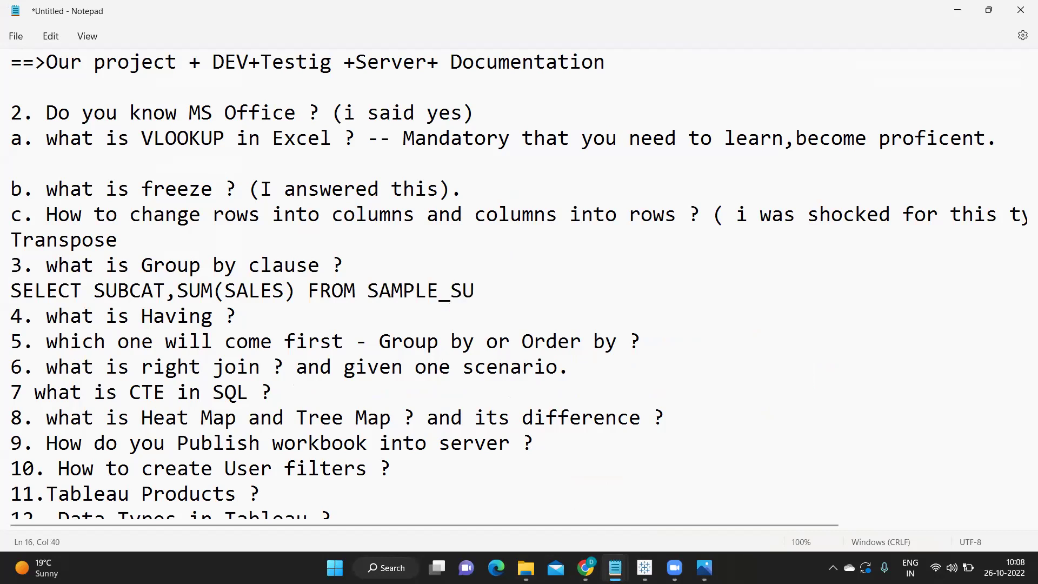
{"action": "type", "text": "PERSTORE GROUPBY"}
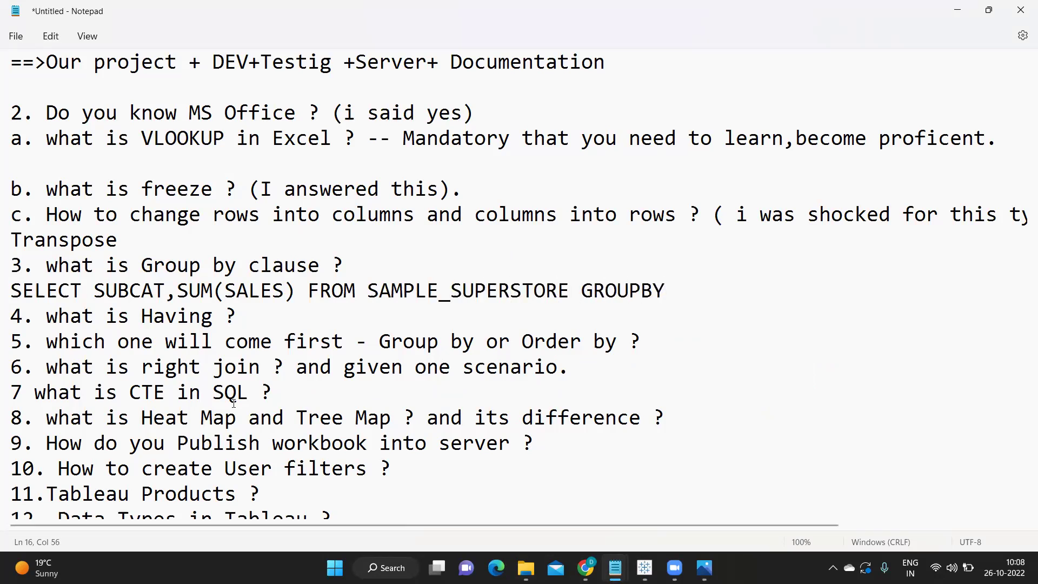
{"action": "type", "text": " SUBCAT;"}
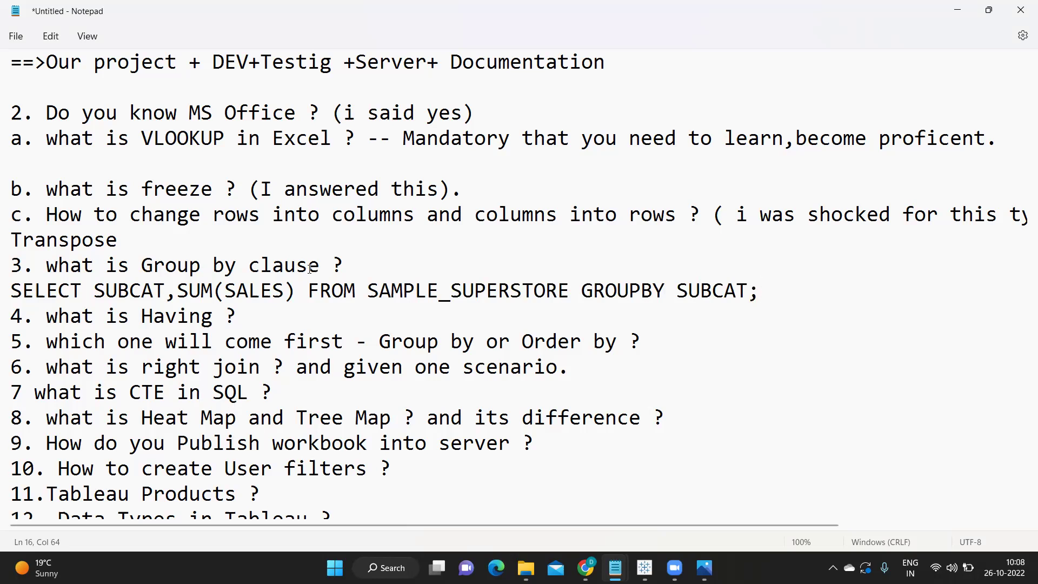
{"action": "double_click", "coordinate": [234, 288]}
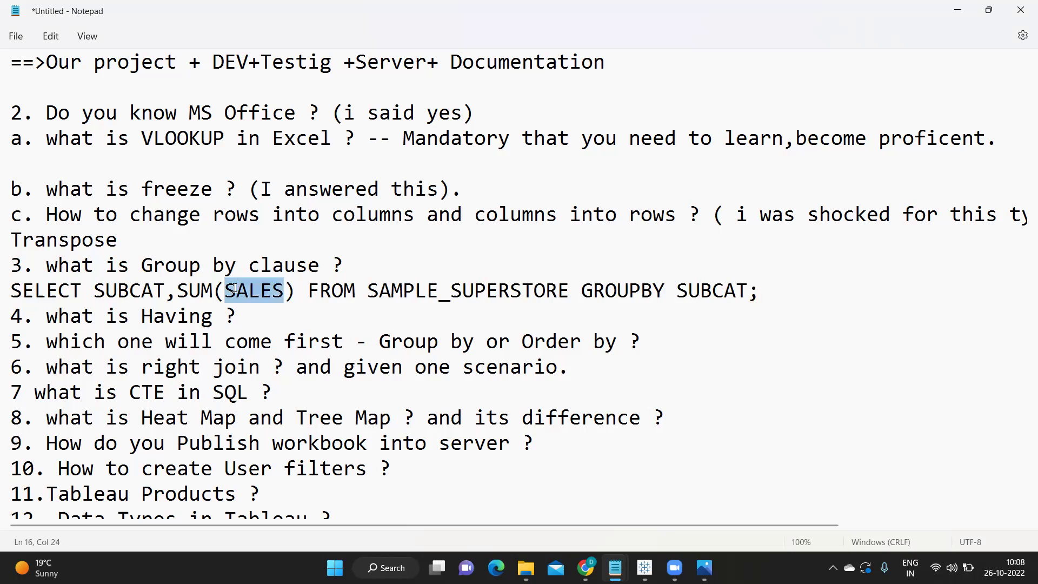
{"action": "double_click", "coordinate": [130, 292]}
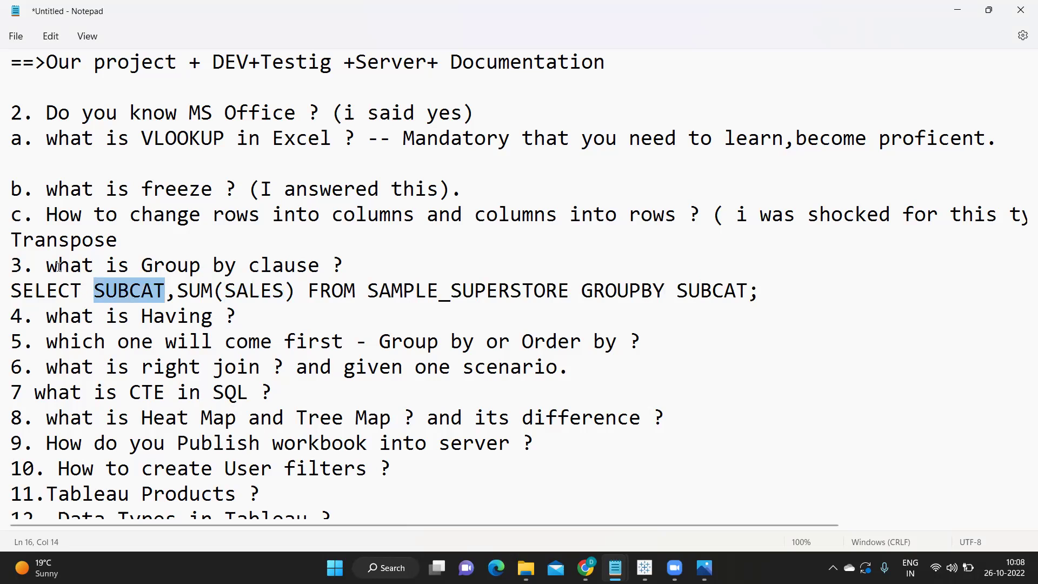
{"action": "left_click_drag", "start_coordinate": [58, 264], "coordinate": [401, 274]}
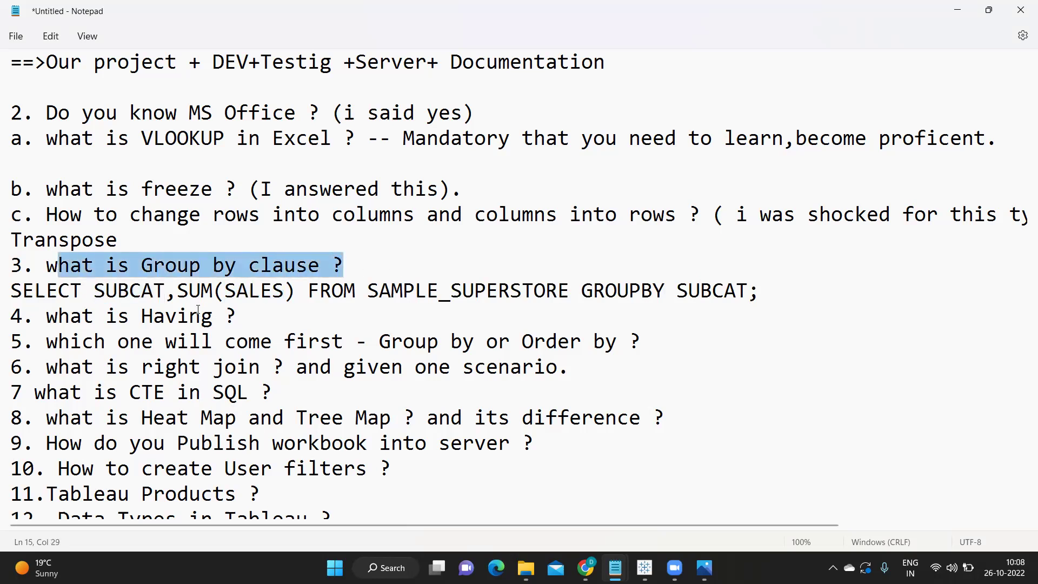
{"action": "left_click_drag", "start_coordinate": [237, 316], "coordinate": [97, 311]}
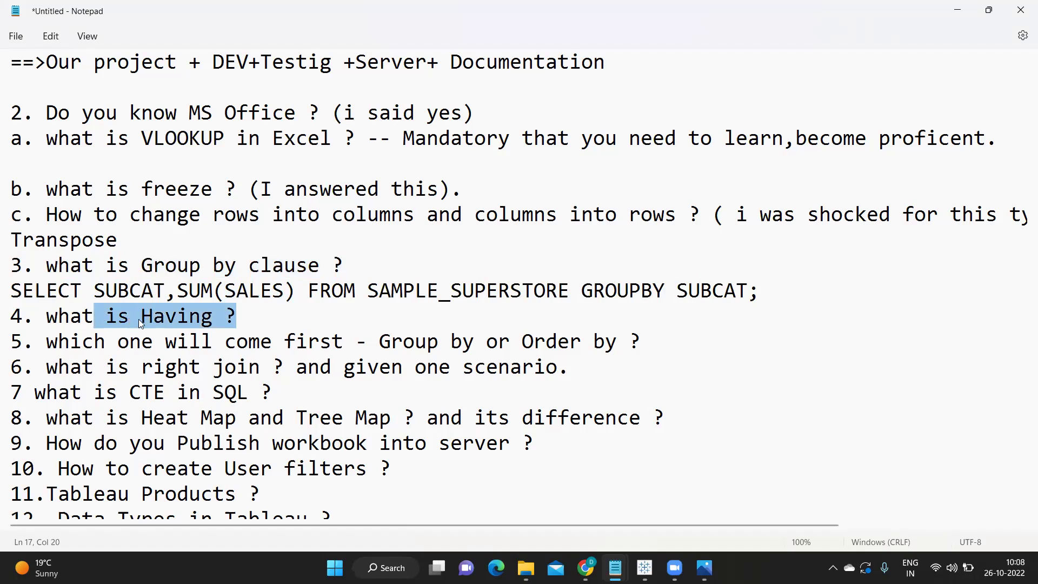
{"action": "double_click", "coordinate": [184, 324]}
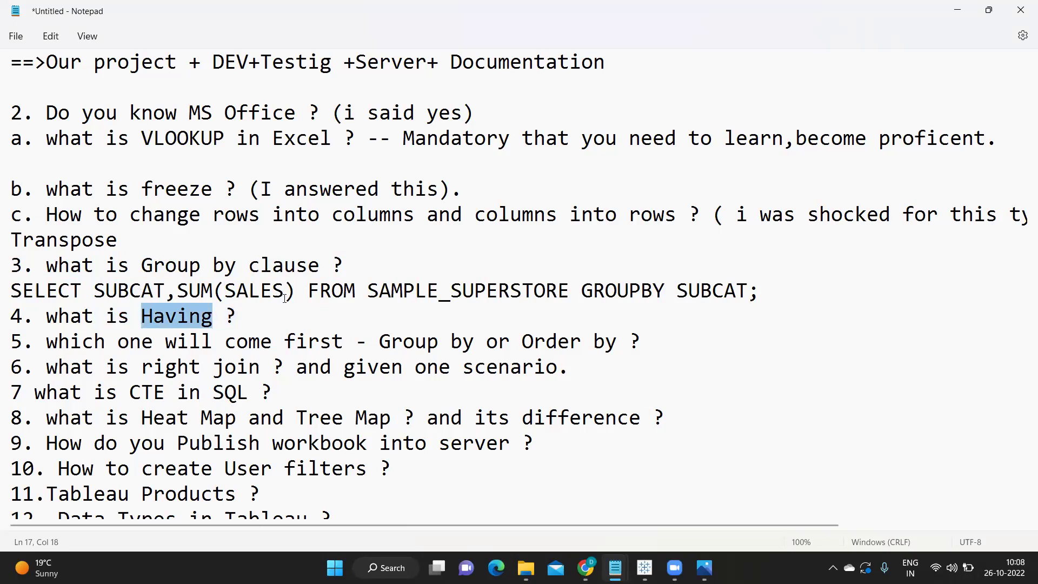
{"action": "left_click", "coordinate": [274, 298]}
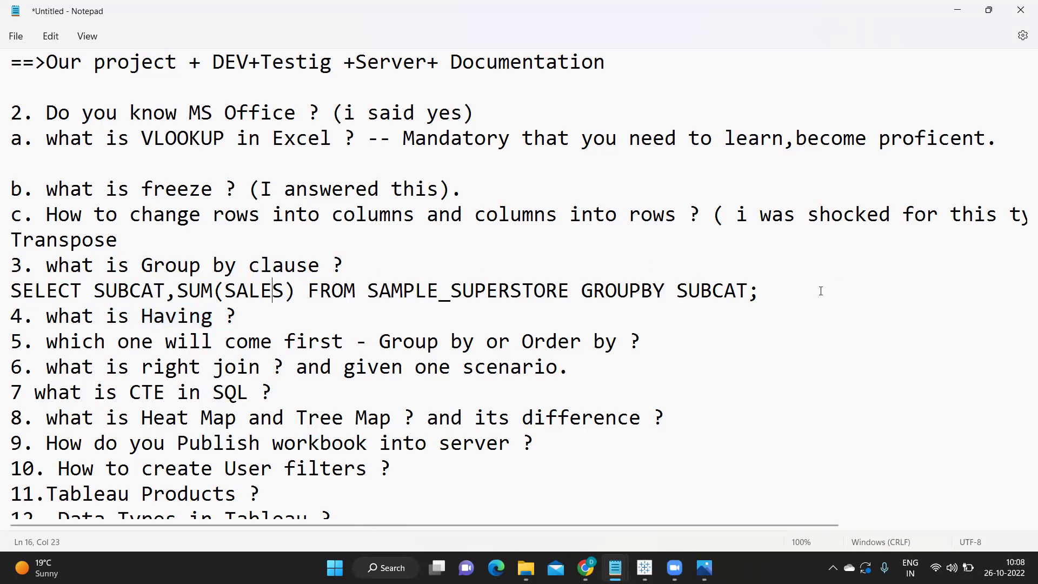
{"action": "left_click_drag", "start_coordinate": [762, 291], "coordinate": [10, 292]}
{"action": "key", "text": "ctrl+c"}
Step: Paste the Group by query under question 4, replacing its semicolon with HAVING SUM(SALES) >10000
{"action": "left_click", "coordinate": [324, 317]}
{"action": "key", "text": "Return"}
{"action": "key", "text": "ctrl+v"}
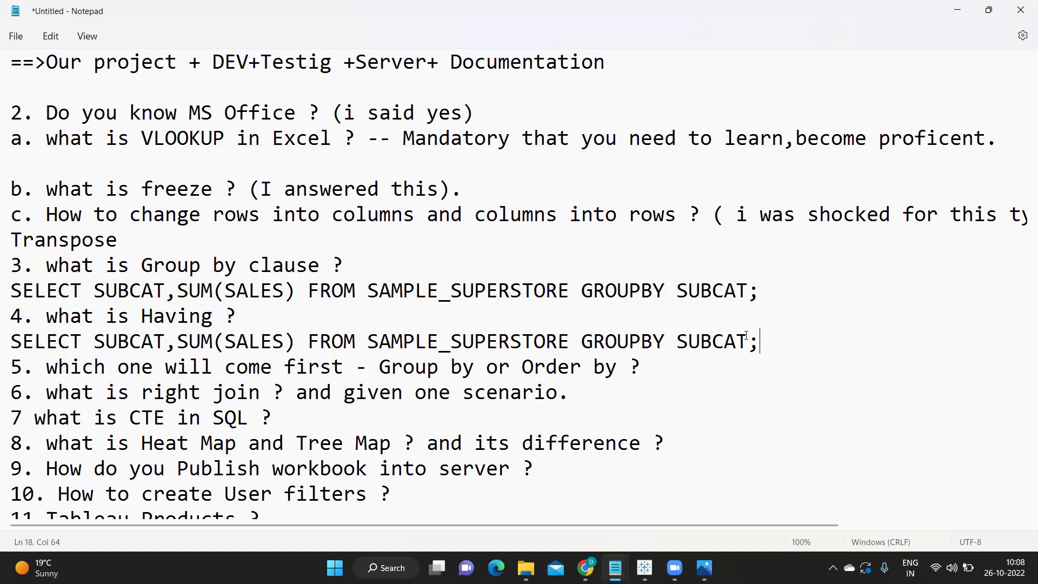
{"action": "key", "text": "BackSpace"}
{"action": "type", "text": "HAVING SUM(S"}
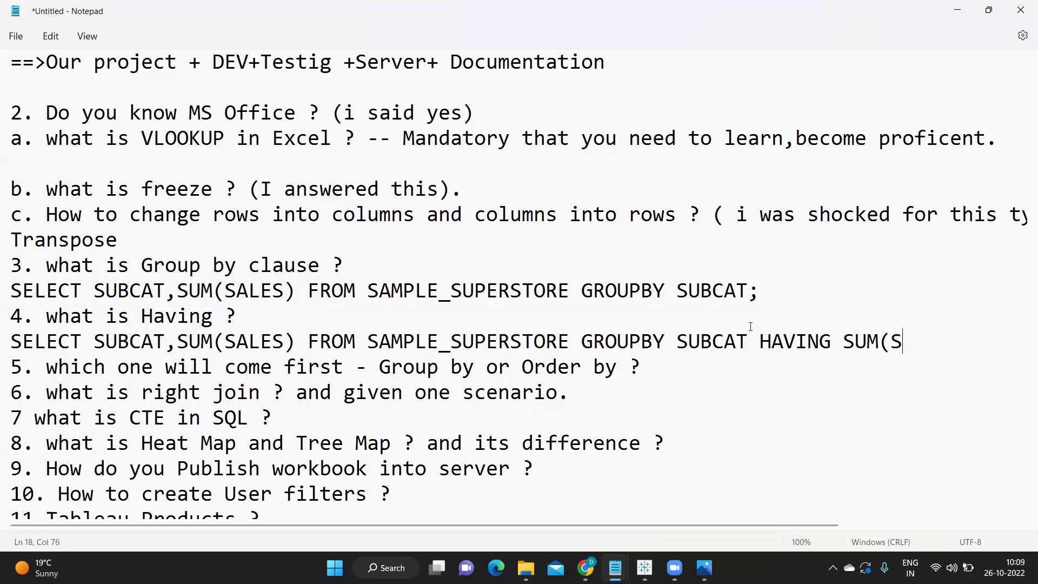
{"action": "type", "text": "ALES) >"}
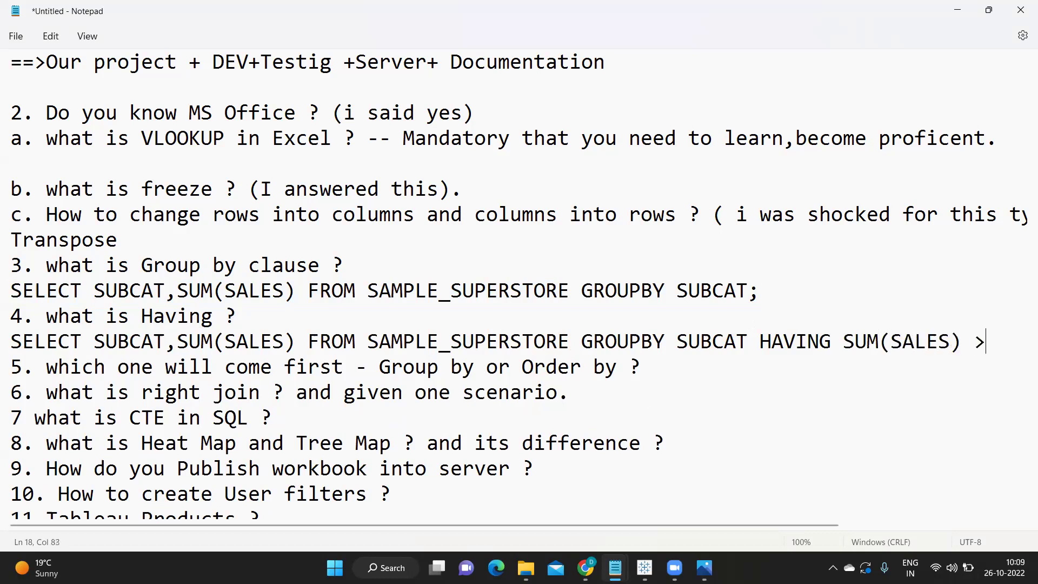
{"action": "type", "text": "10000"}
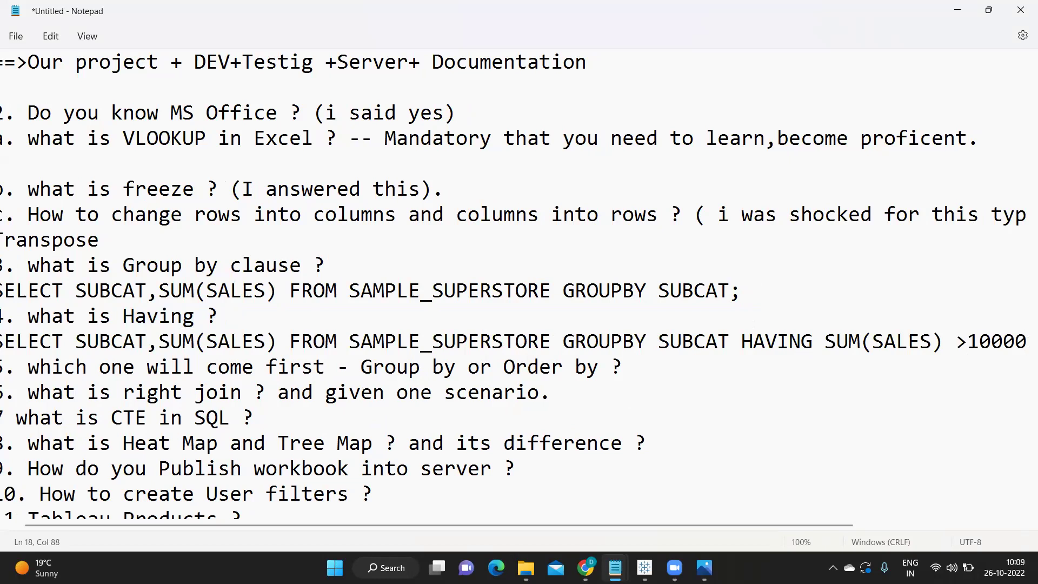
{"action": "key", "text": "Return"}
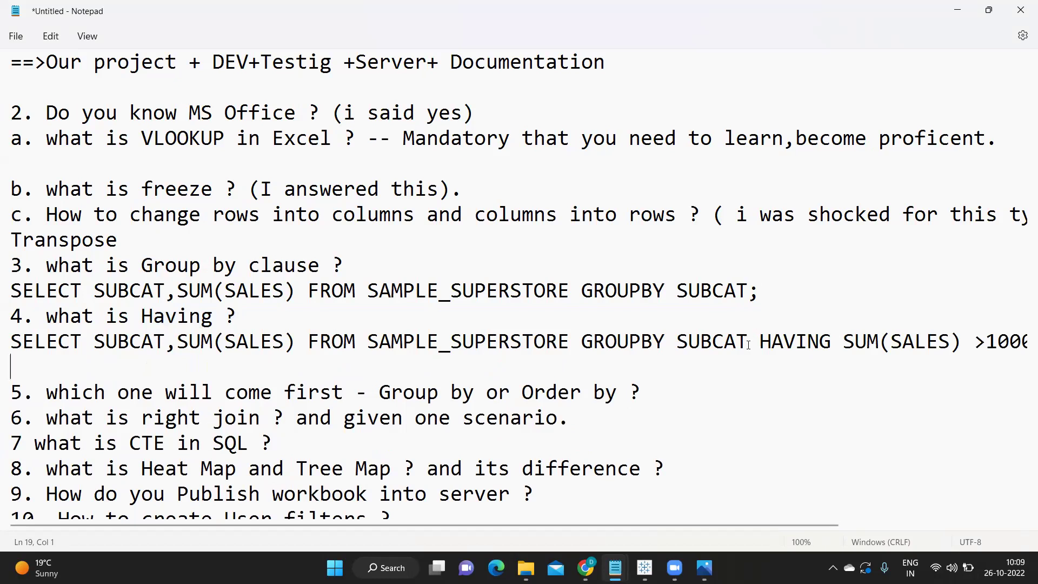
{"action": "double_click", "coordinate": [796, 345]}
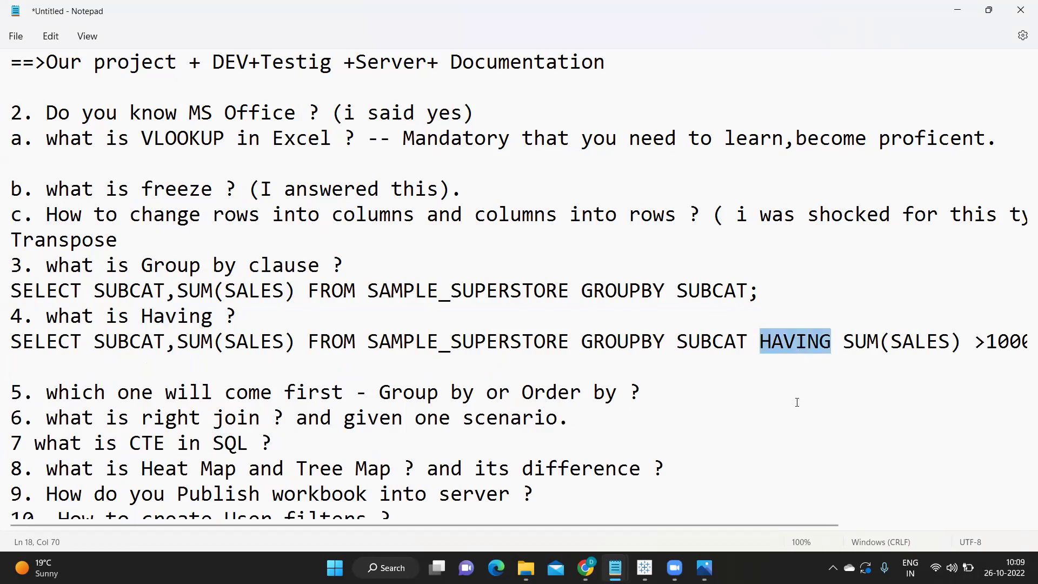
{"action": "scroll", "coordinate": [797, 402], "scroll_direction": "down", "scroll_amount": 2}
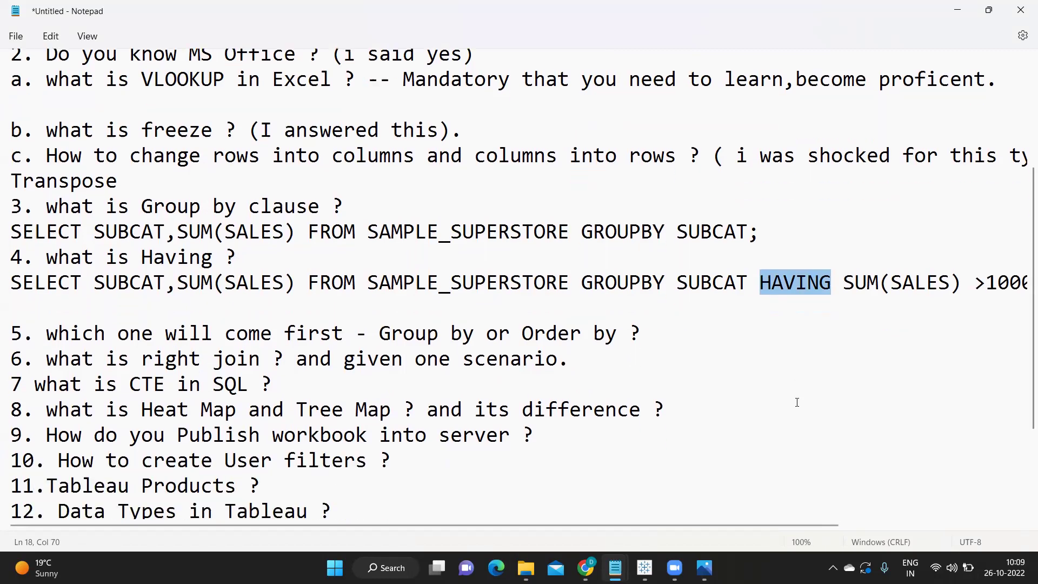
{"action": "left_click_drag", "start_coordinate": [348, 268], "coordinate": [469, 240]}
{"action": "double_click", "coordinate": [412, 247]}
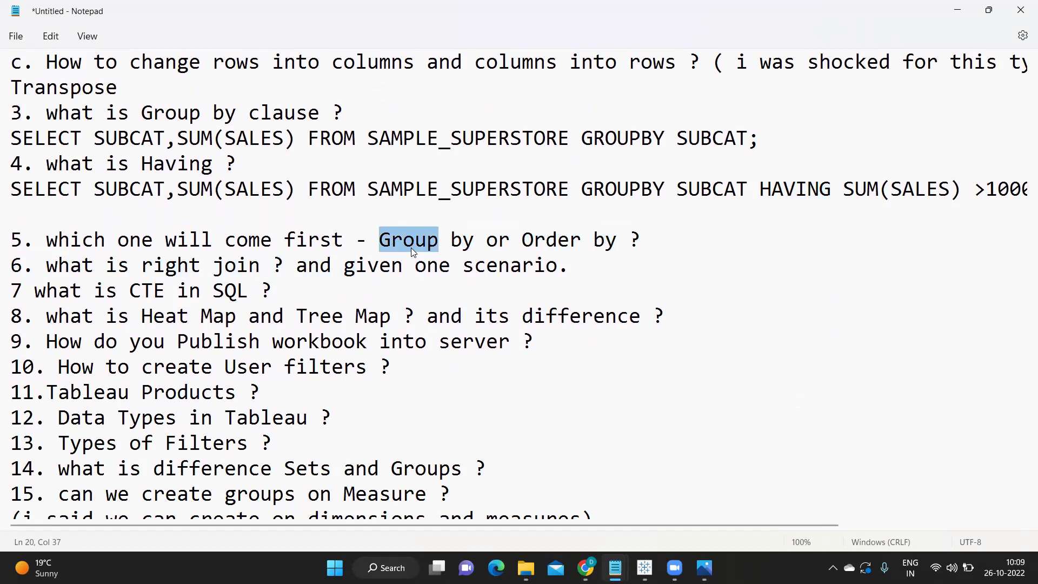
{"action": "double_click", "coordinate": [562, 247]}
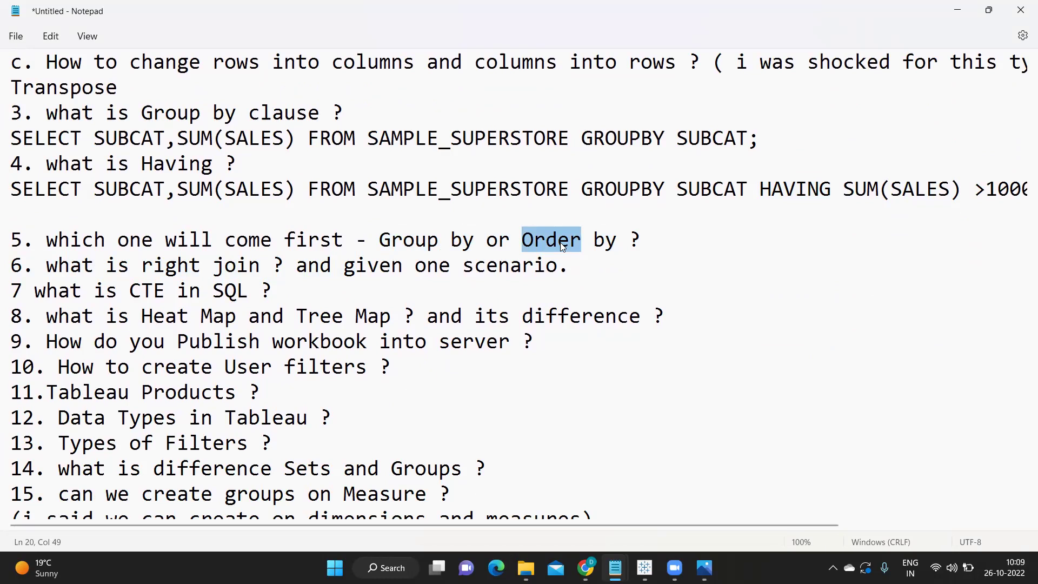
{"action": "double_click", "coordinate": [418, 244]}
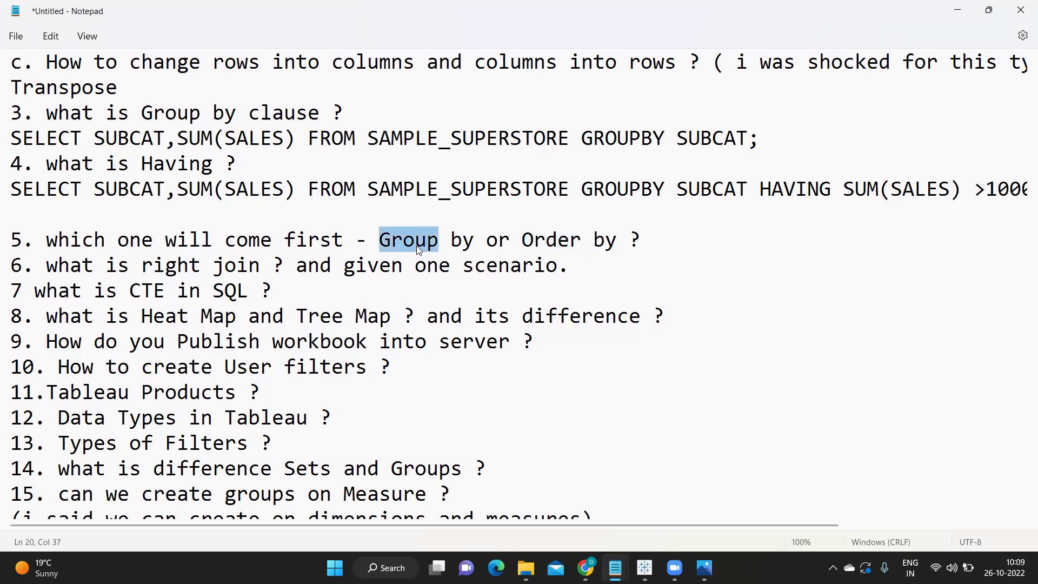
{"action": "double_click", "coordinate": [547, 242]}
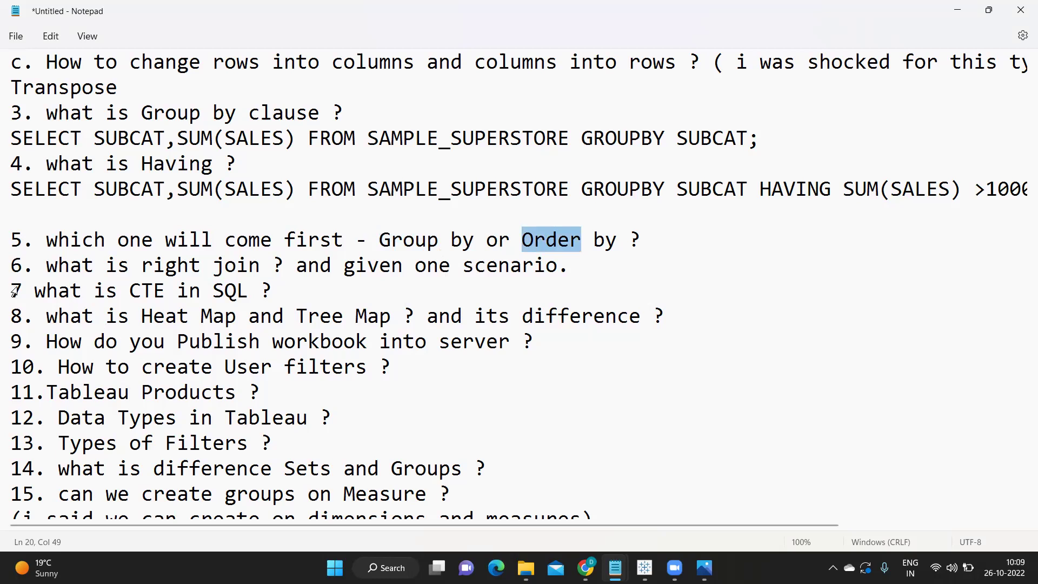
{"action": "left_click_drag", "start_coordinate": [13, 270], "coordinate": [636, 270]}
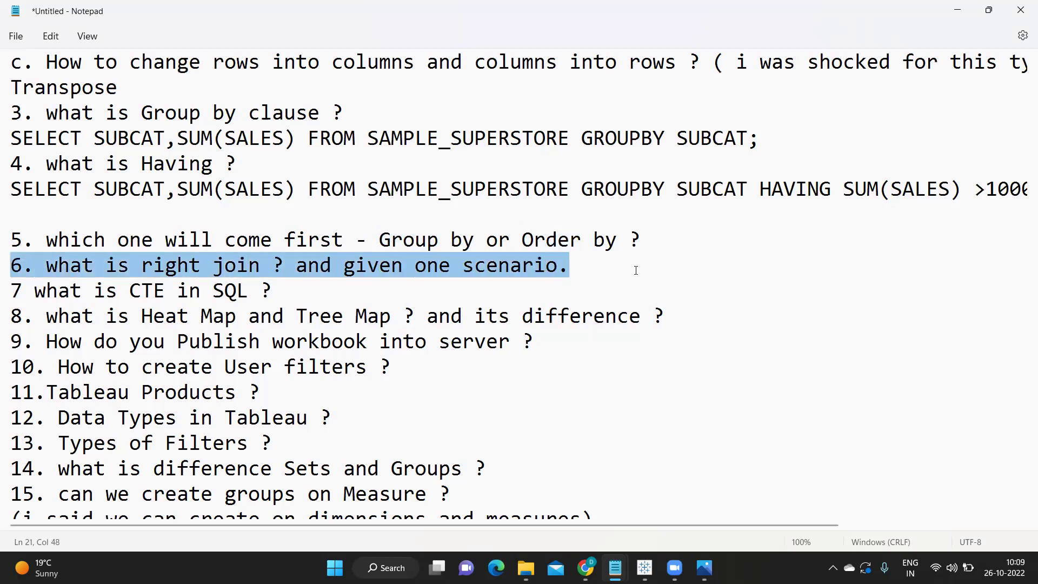
{"action": "left_click", "coordinate": [595, 273]}
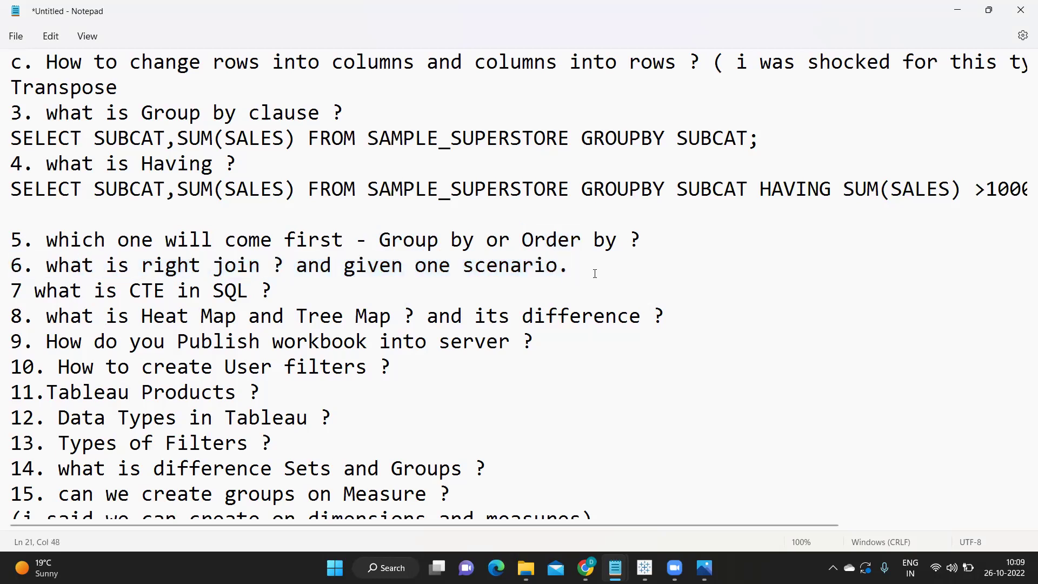
Step: Add empty answer lines below question 6 on right join and question 7 on CTE
{"action": "key", "text": "Return"}
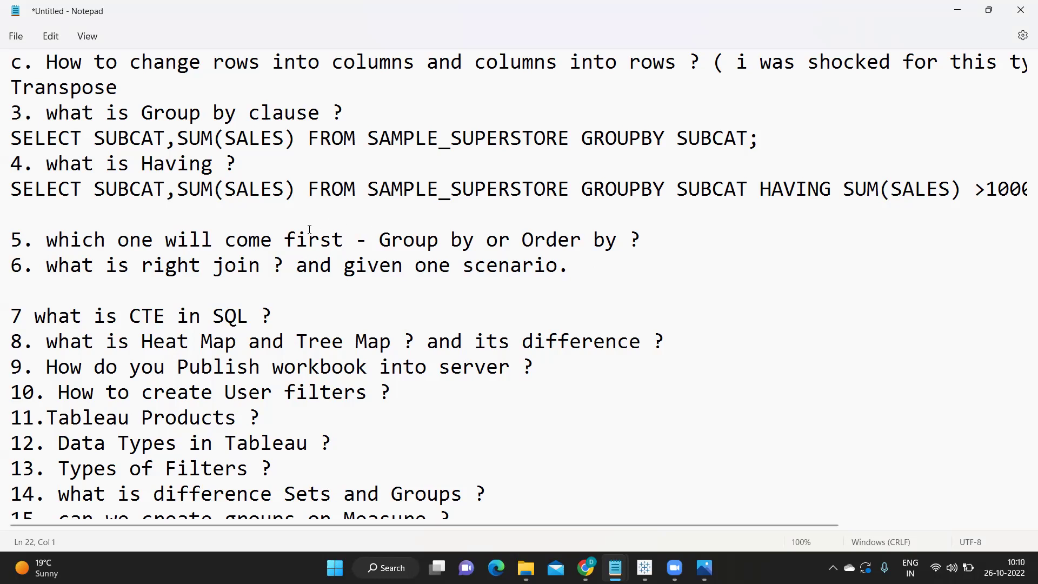
{"action": "left_click", "coordinate": [318, 312]}
{"action": "key", "text": "Return"}
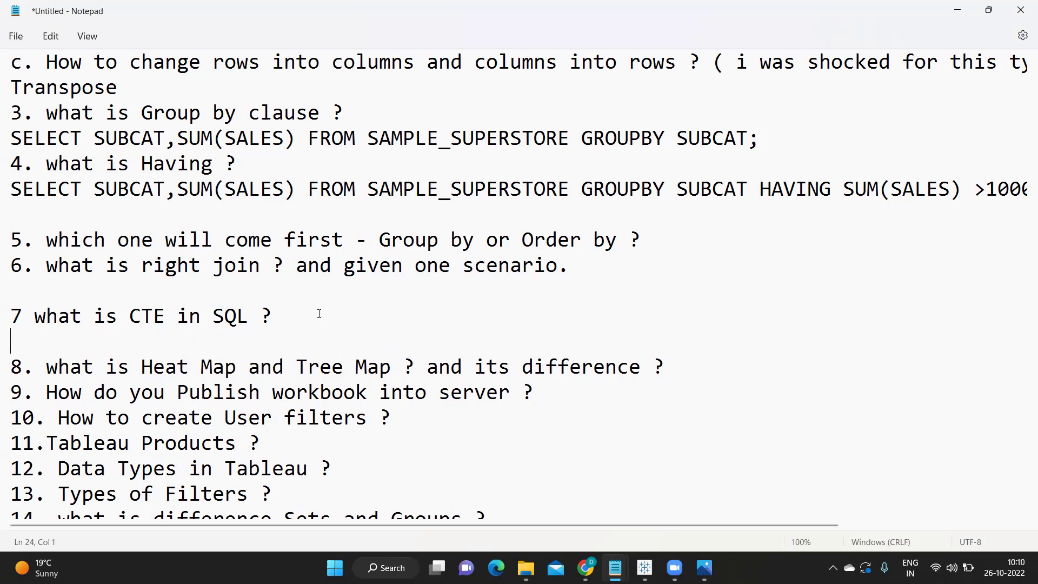
Step: Type the keyword WITH under the CTE question, correcting the typo, and select it
{"action": "type", "text": "wit"}
{"action": "key", "text": "BackSpace"}
{"action": "key", "text": "BackSpace"}
{"action": "key", "text": "BackSpace"}
{"action": "type", "text": "WITH"}
{"action": "scroll", "coordinate": [316, 314], "scroll_direction": "down", "scroll_amount": 1}
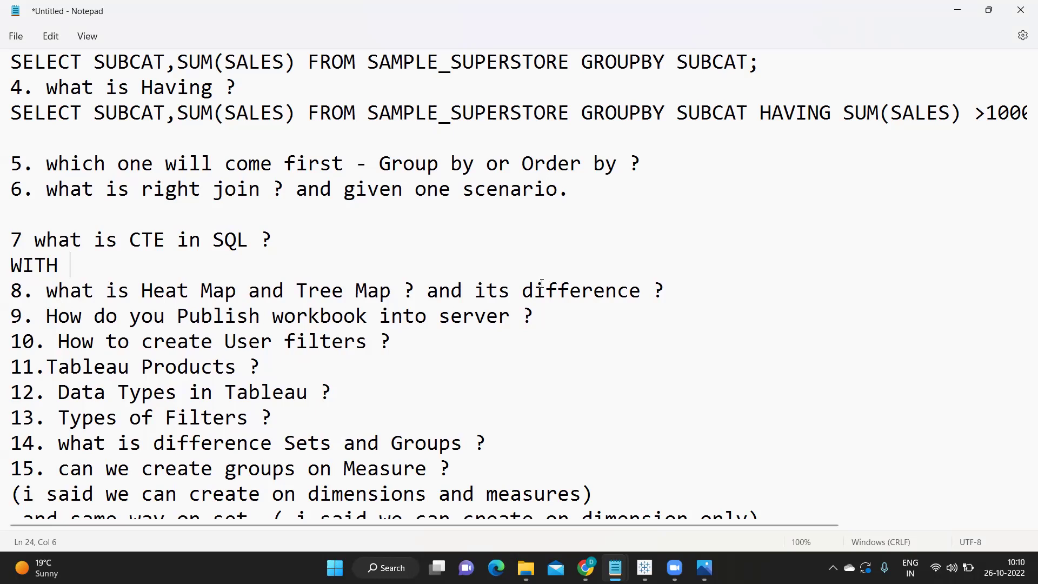
{"action": "scroll", "coordinate": [541, 283], "scroll_direction": "down", "scroll_amount": 1}
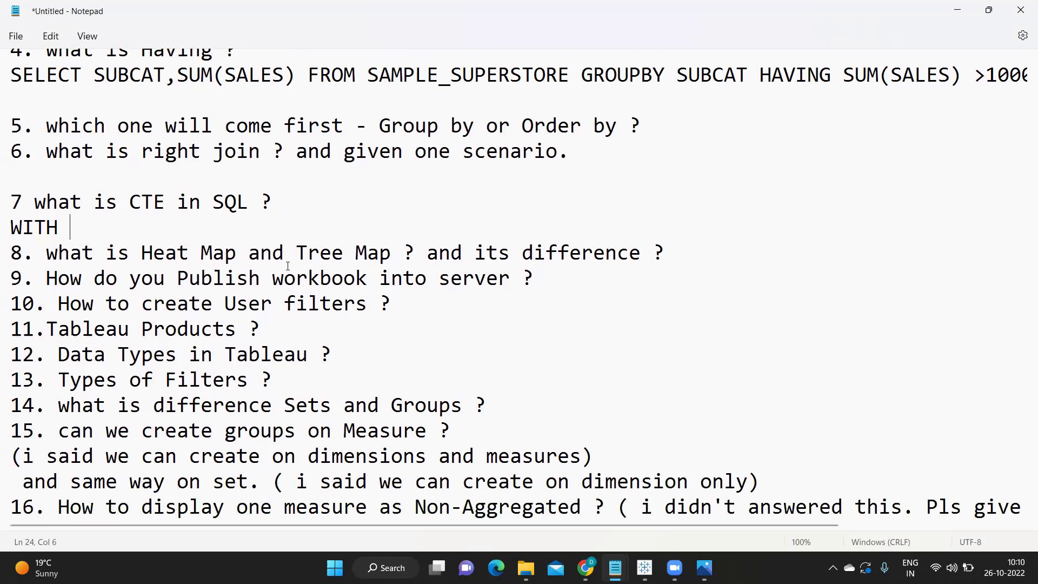
{"action": "left_click_drag", "start_coordinate": [101, 224], "coordinate": [26, 231]}
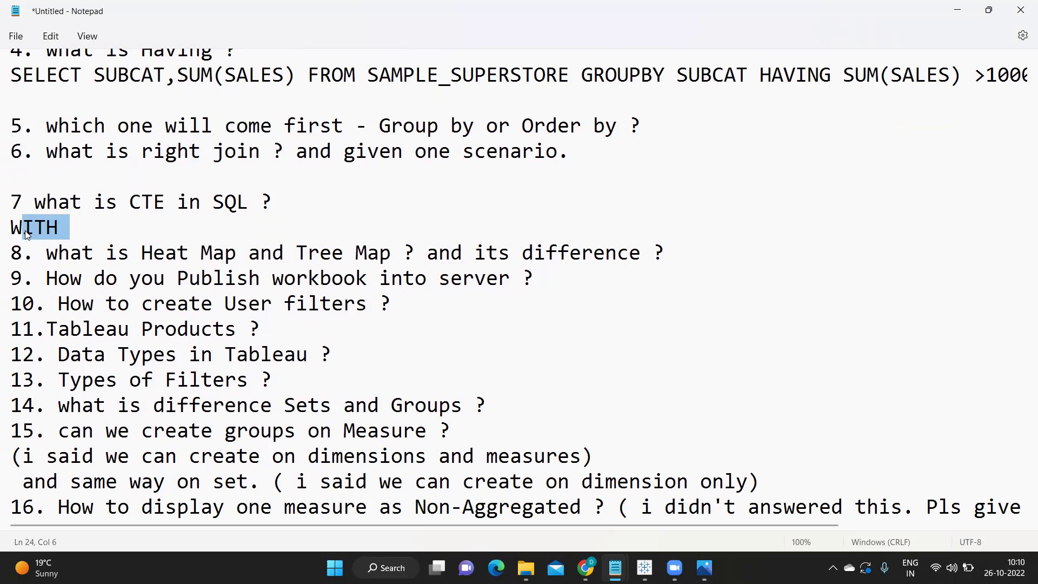
Step: Highlight the Heat Map and Tree Map wording in question 8, then switch to Tableau
{"action": "left_click", "coordinate": [177, 252]}
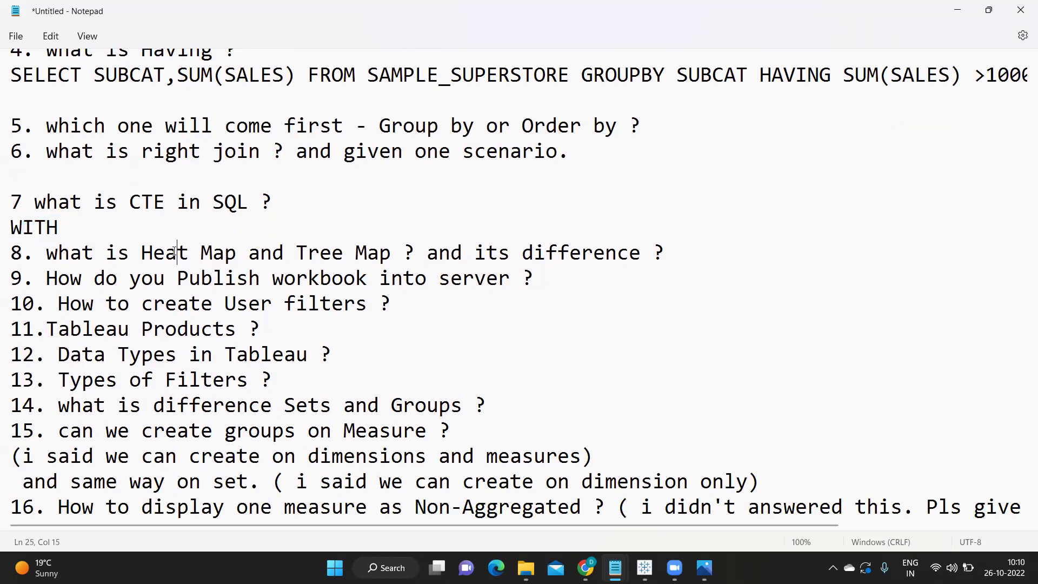
{"action": "left_click", "coordinate": [324, 250]}
{"action": "left_click_drag", "start_coordinate": [12, 252], "coordinate": [130, 253]}
{"action": "left_click_drag", "start_coordinate": [195, 251], "coordinate": [714, 242]}
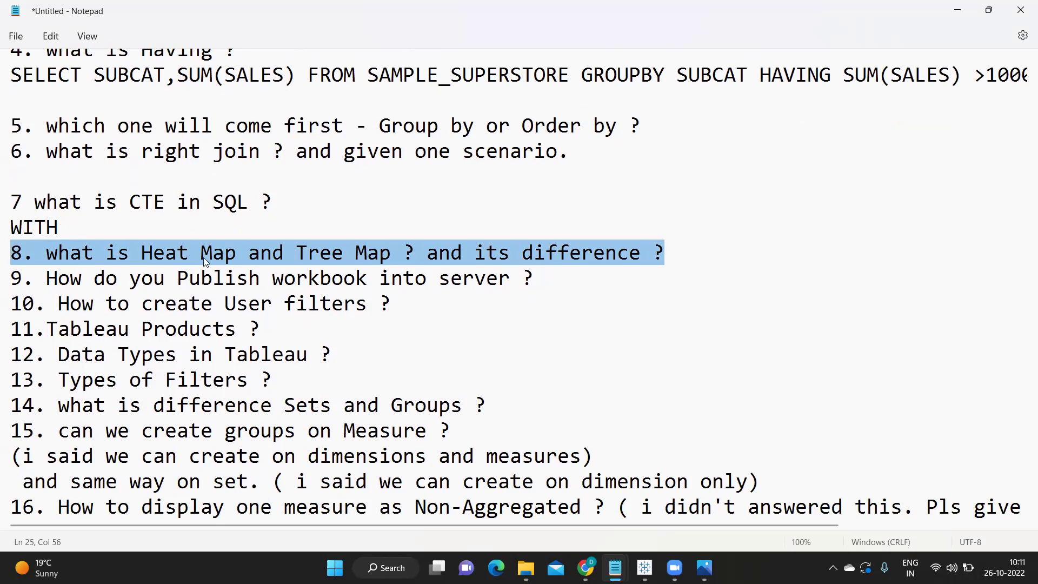
{"action": "left_click", "coordinate": [345, 253]}
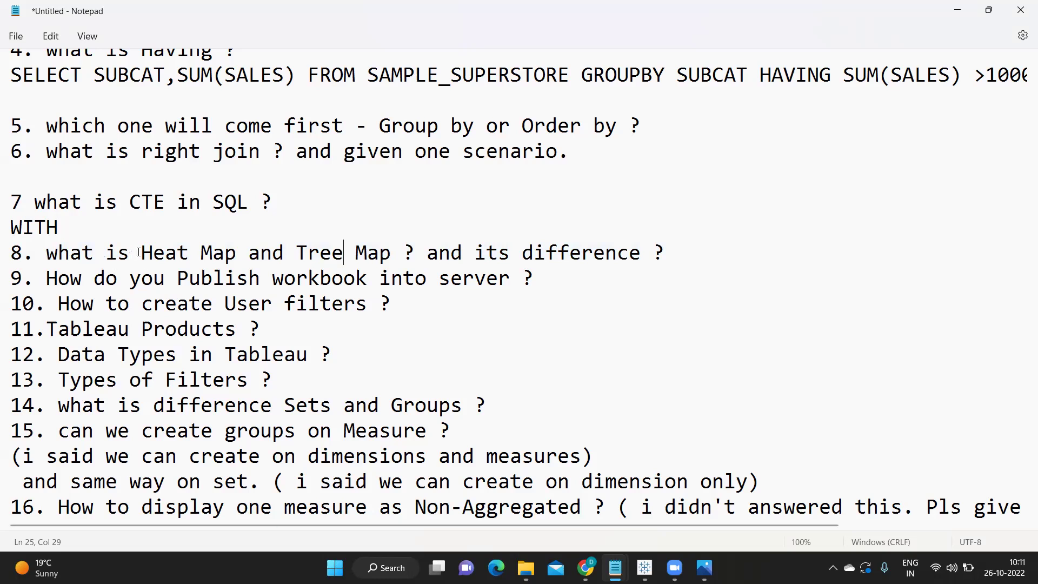
{"action": "left_click_drag", "start_coordinate": [139, 252], "coordinate": [427, 251]}
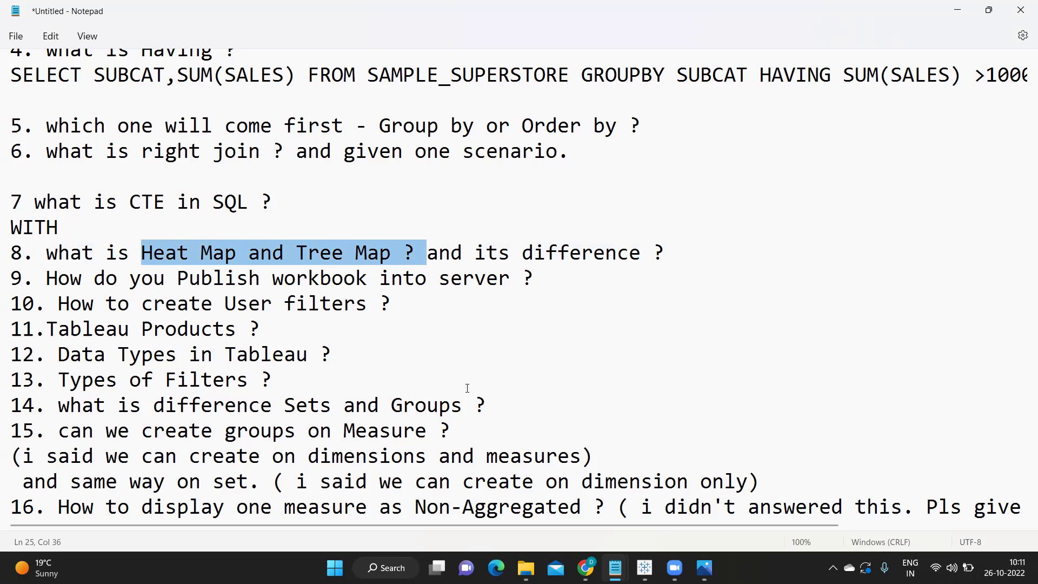
{"action": "left_click", "coordinate": [621, 530]}
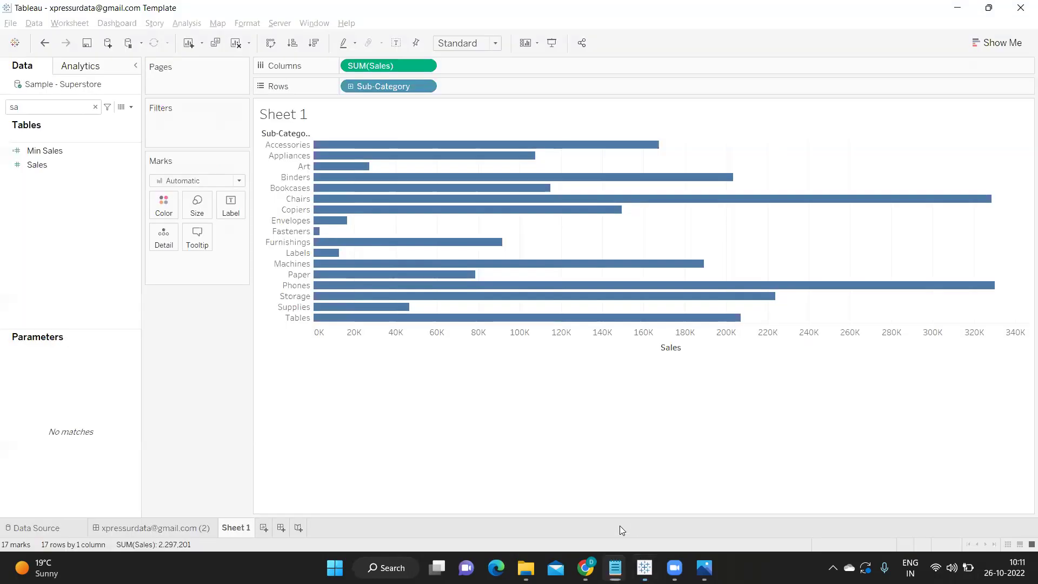
Step: Open Server > Sign In, dismiss the Tableau Server Sign In dialog, and reopen the Server menu
{"action": "left_click", "coordinate": [278, 22]}
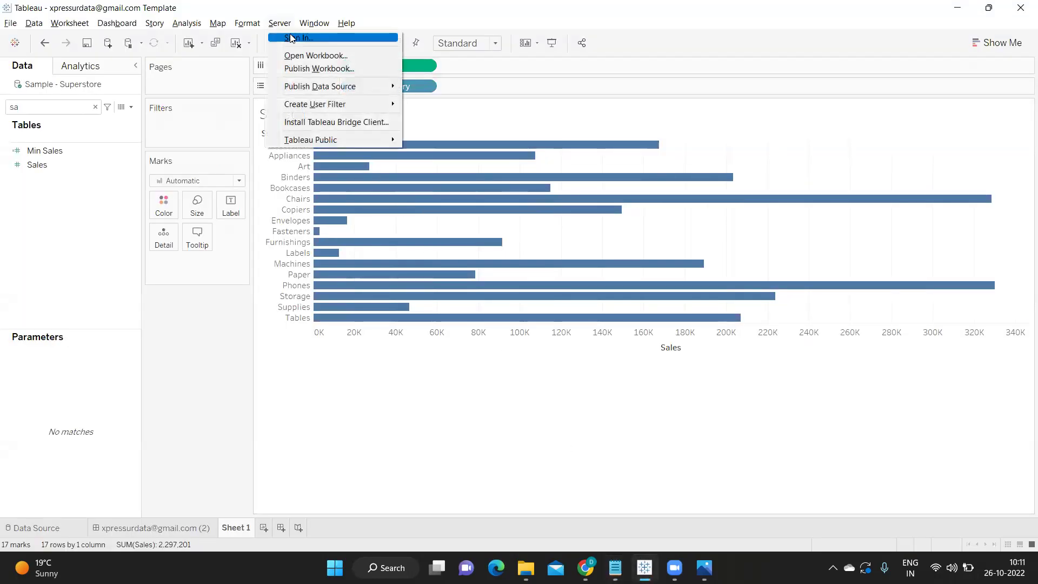
{"action": "left_click", "coordinate": [291, 38]}
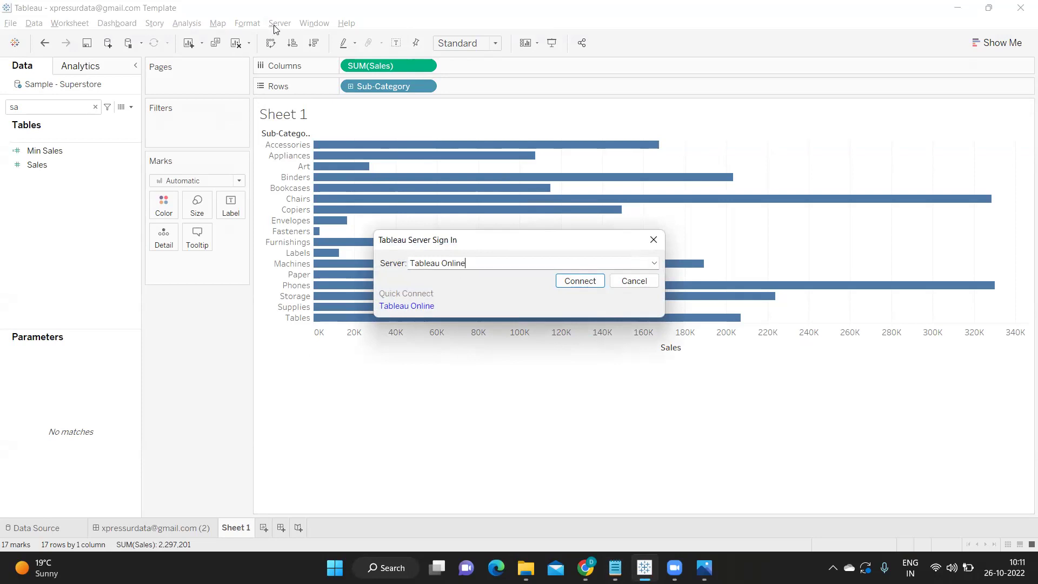
{"action": "left_click", "coordinate": [654, 239]}
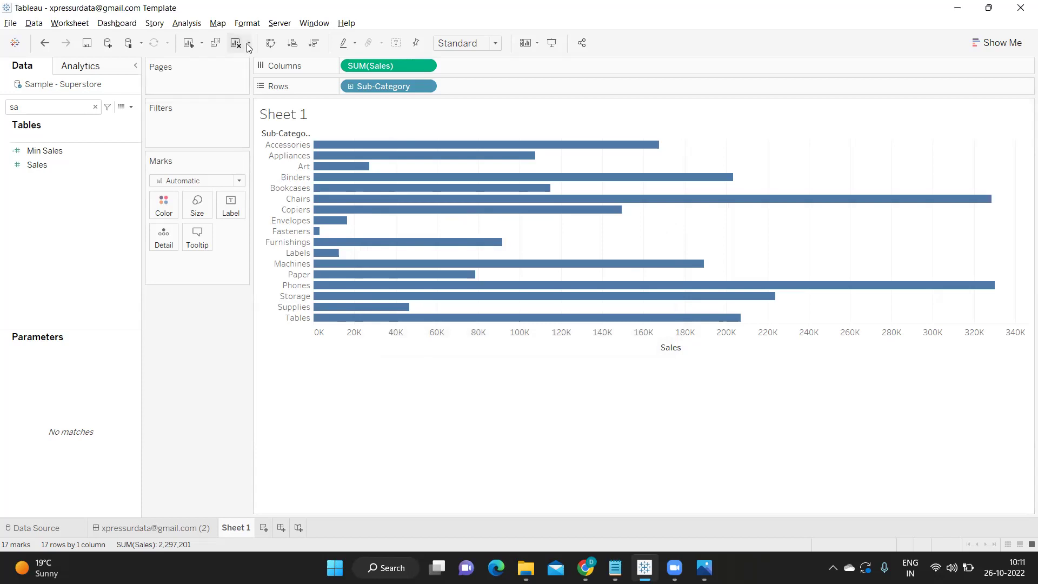
{"action": "left_click", "coordinate": [287, 26]}
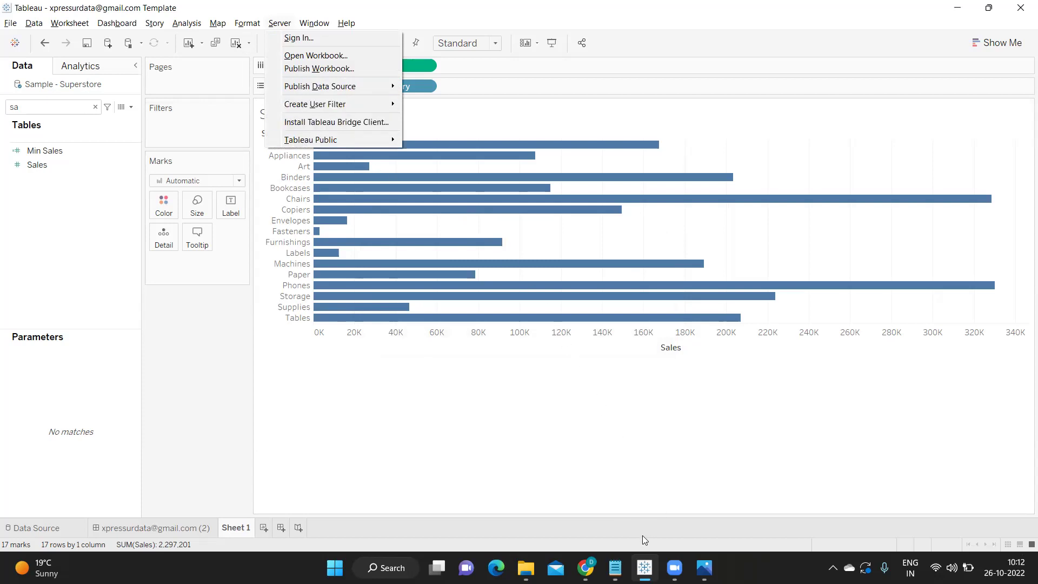
Step: Return to Notepad and highlight the publish workbook and User filters questions
{"action": "mouse_move", "coordinate": [647, 562]}
{"action": "mouse_move", "coordinate": [615, 567]}
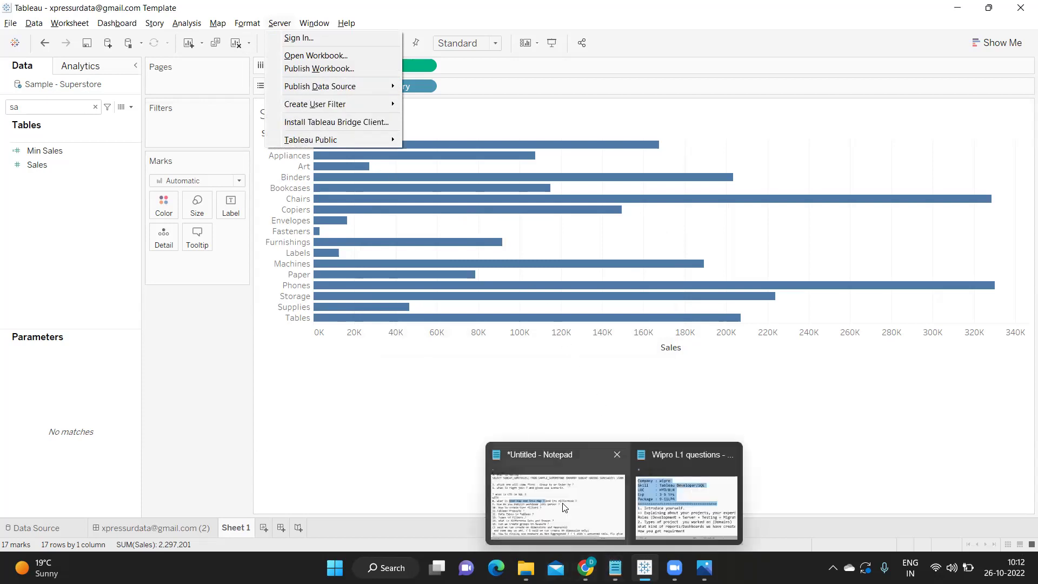
{"action": "left_click", "coordinate": [587, 526]}
{"action": "left_click_drag", "start_coordinate": [344, 275], "coordinate": [450, 278]}
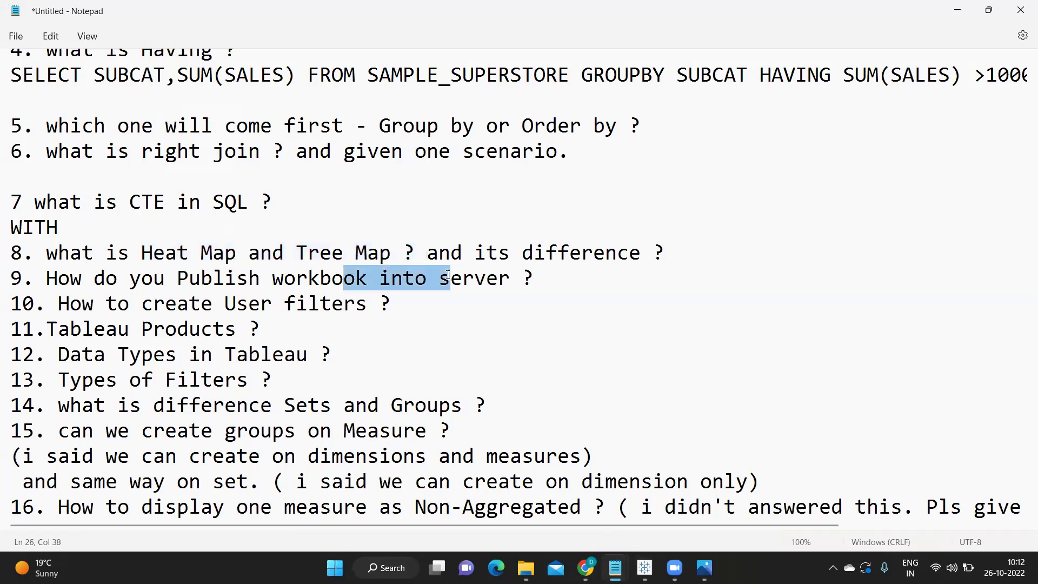
{"action": "left_click_drag", "start_coordinate": [58, 305], "coordinate": [408, 296]}
Step: Append '-- Row Level SEcurity ******' to the end of question 10
{"action": "left_click", "coordinate": [412, 297]}
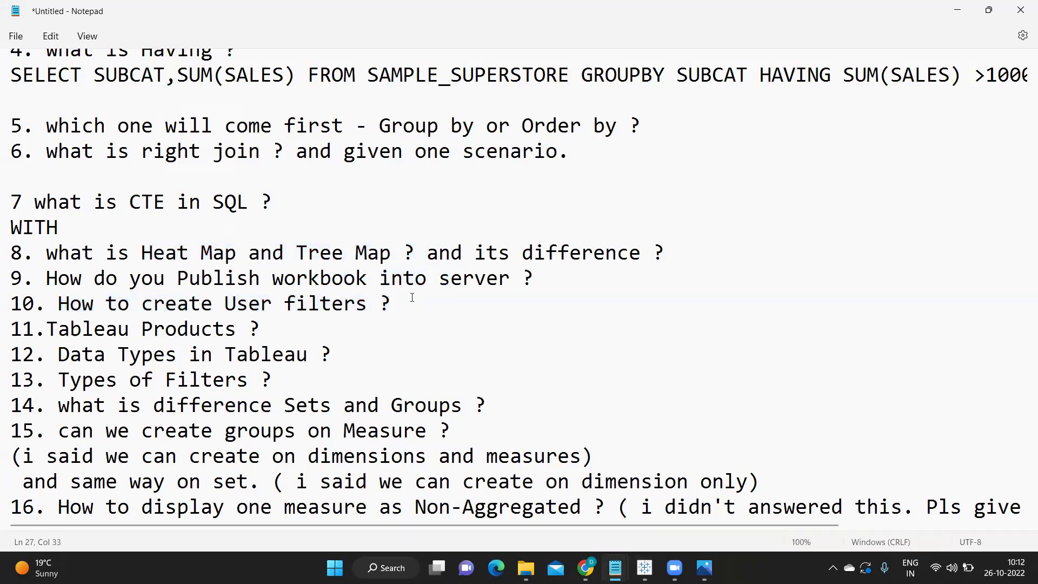
{"action": "type", "text": "-- rOW"}
{"action": "key", "text": "BackSpace"}
{"action": "key", "text": "BackSpace"}
{"action": "key", "text": "BackSpace"}
{"action": "type", "text": "Row Level SEcur"}
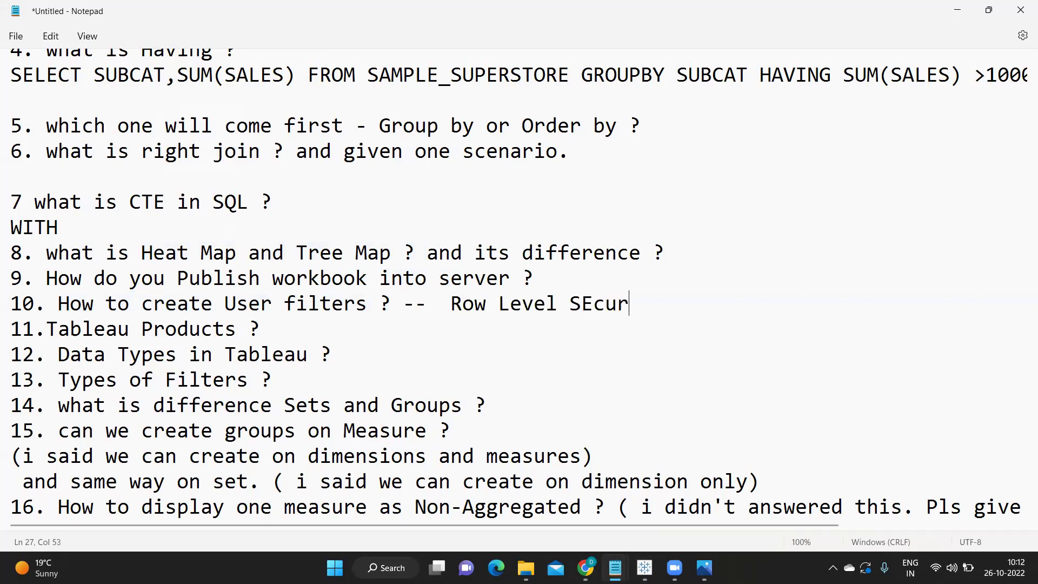
{"action": "type", "text": "ity ******"}
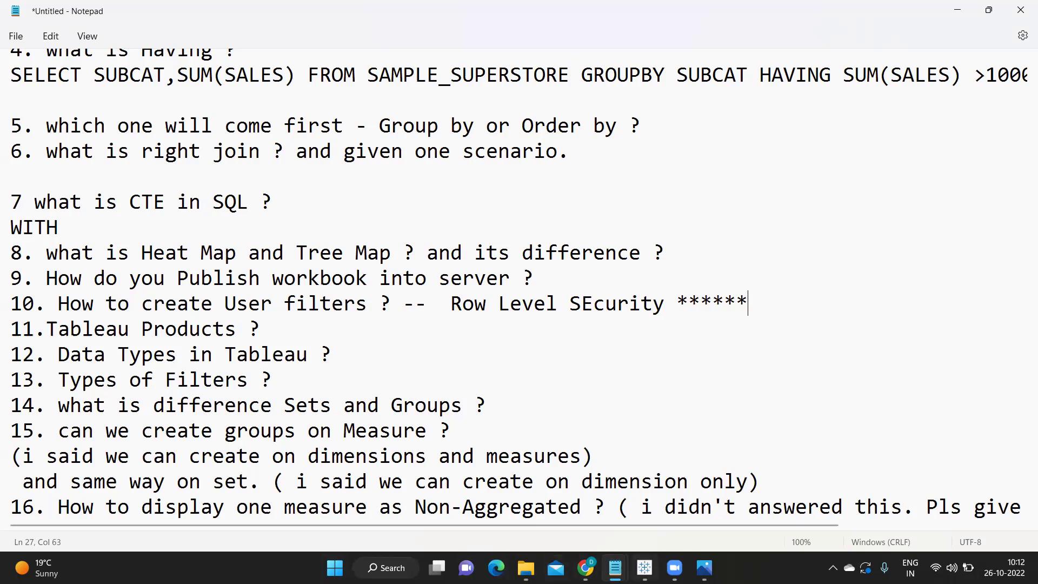
Step: In Tableau, choose Server > Create User Filter > Region, then return to Notepad
{"action": "left_click", "coordinate": [644, 568]}
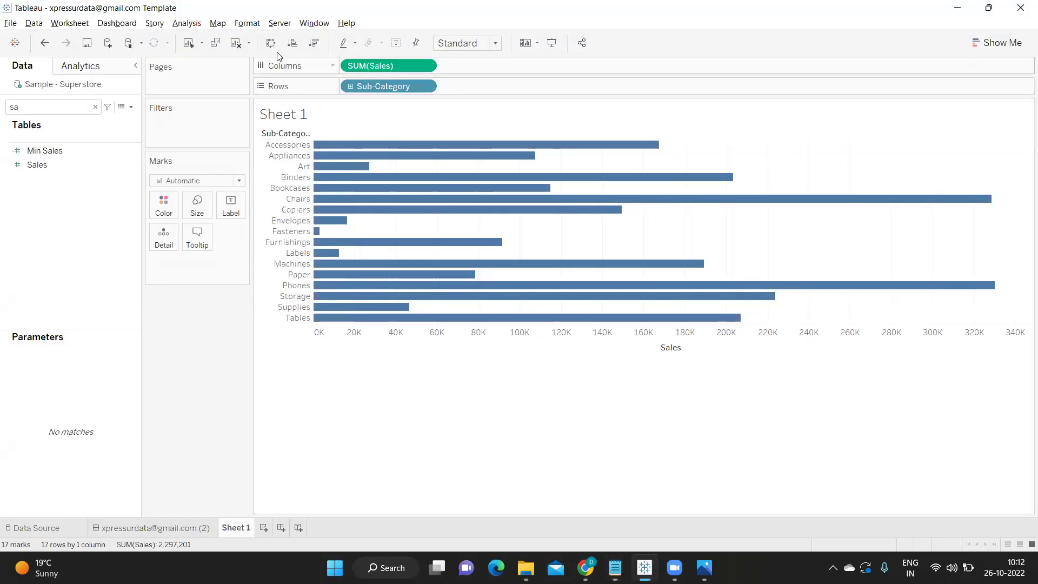
{"action": "left_click", "coordinate": [280, 23]}
{"action": "mouse_move", "coordinate": [318, 106]}
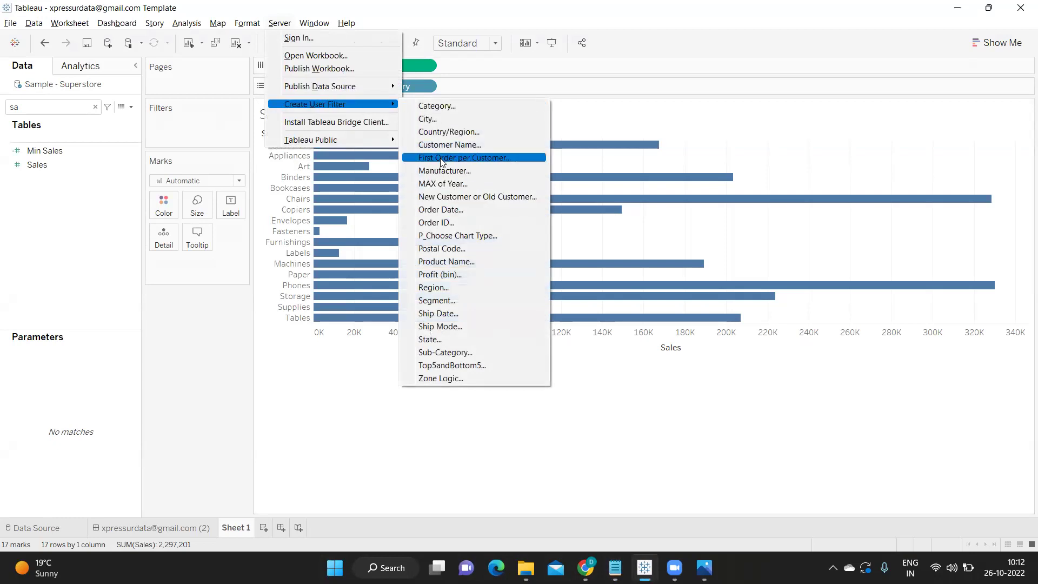
{"action": "left_click", "coordinate": [454, 287]}
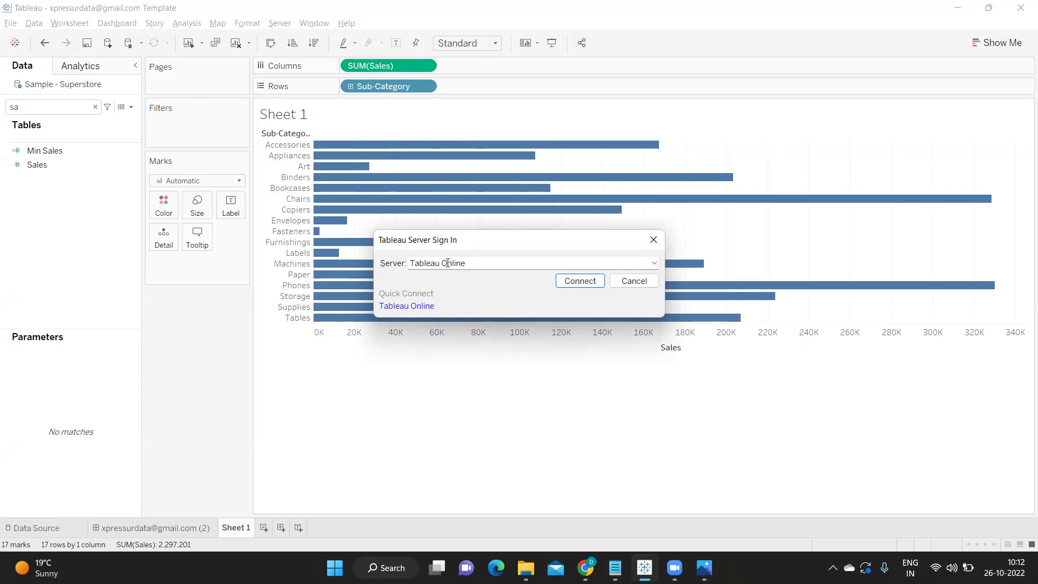
{"action": "key", "text": "alt+Tab"}
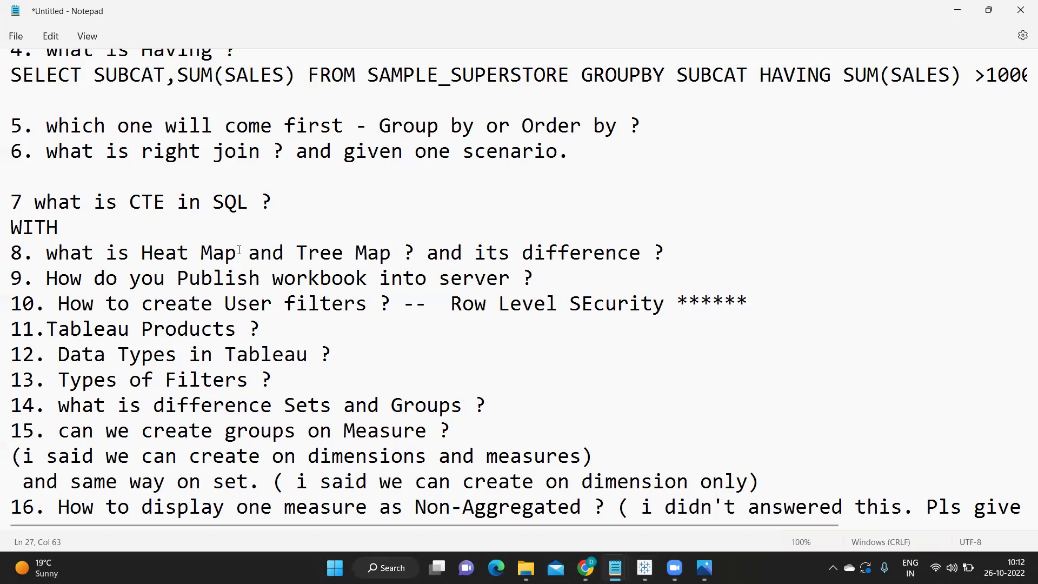
Step: Add a new line under question 10 beginning with '--****'
{"action": "left_click_drag", "start_coordinate": [451, 305], "coordinate": [608, 304]}
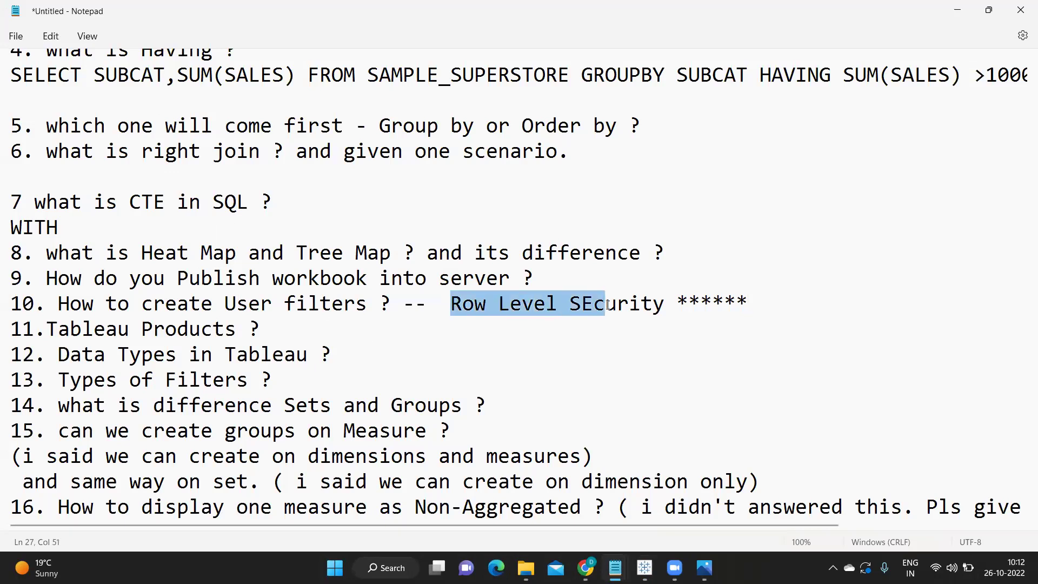
{"action": "left_click", "coordinate": [787, 295]}
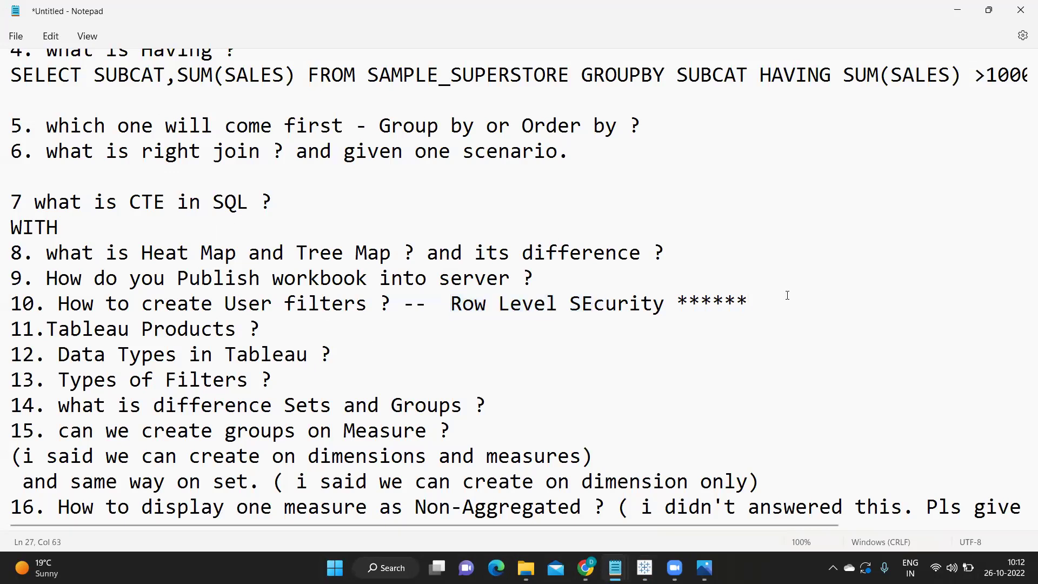
{"action": "key", "text": "Return"}
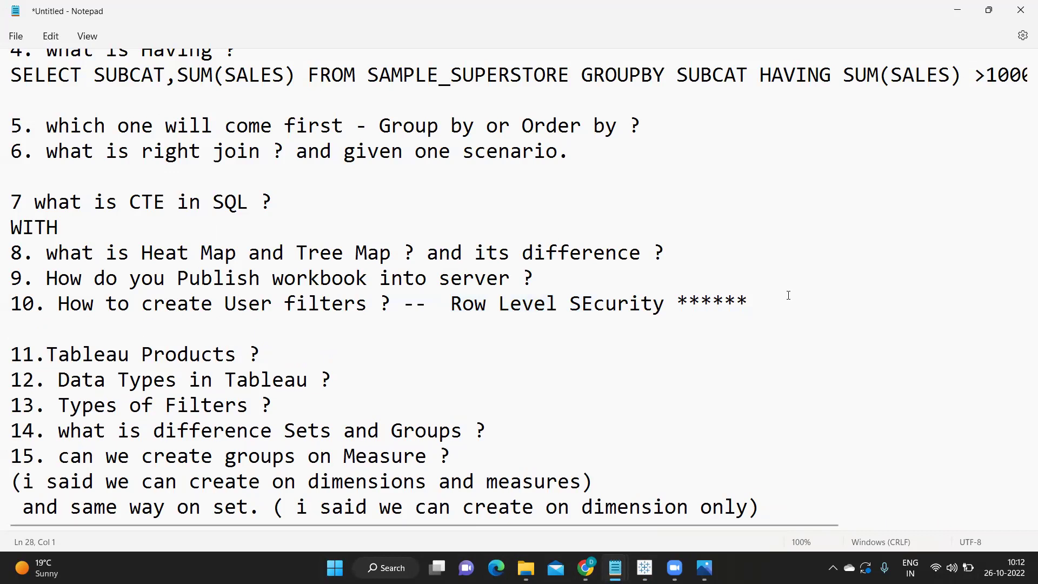
{"action": "type", "text": "--"}
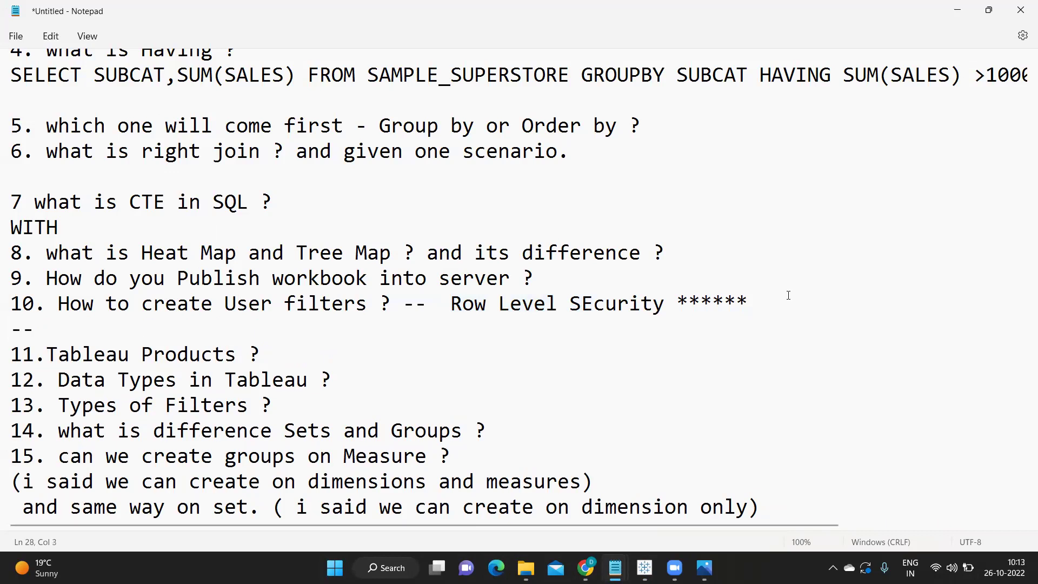